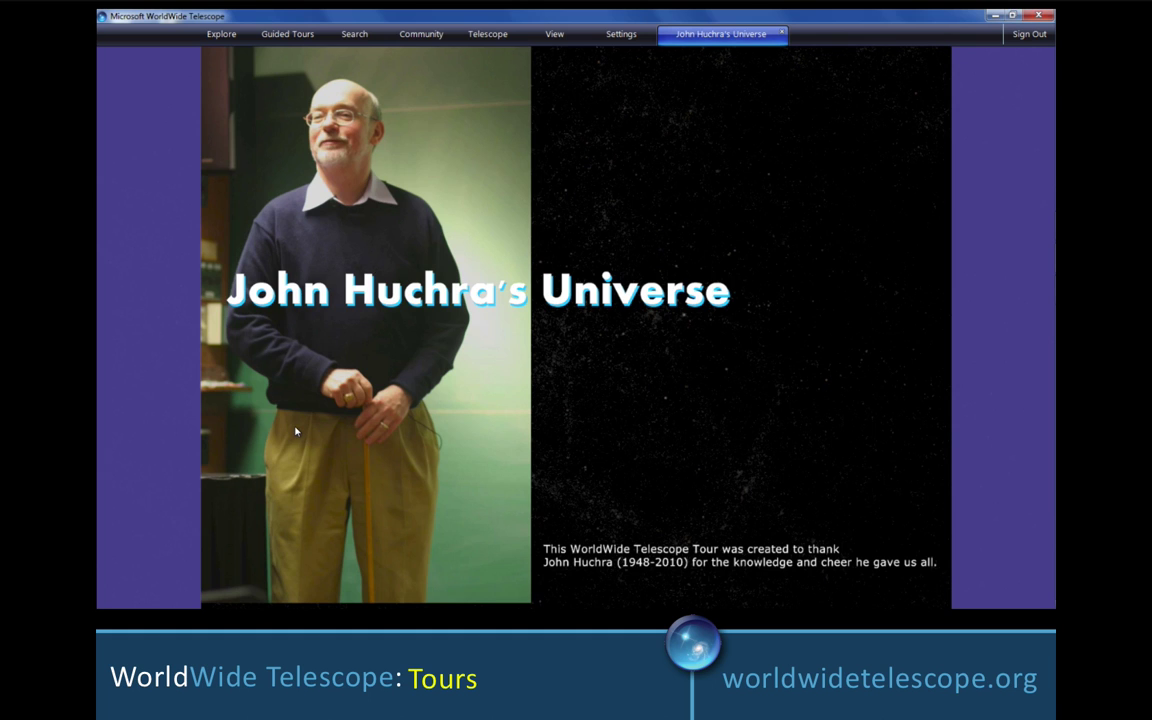
Go from the Mt. Hopkins slide to the Nature 1975 slide and select its paper image.
mouse_move(262, 38)
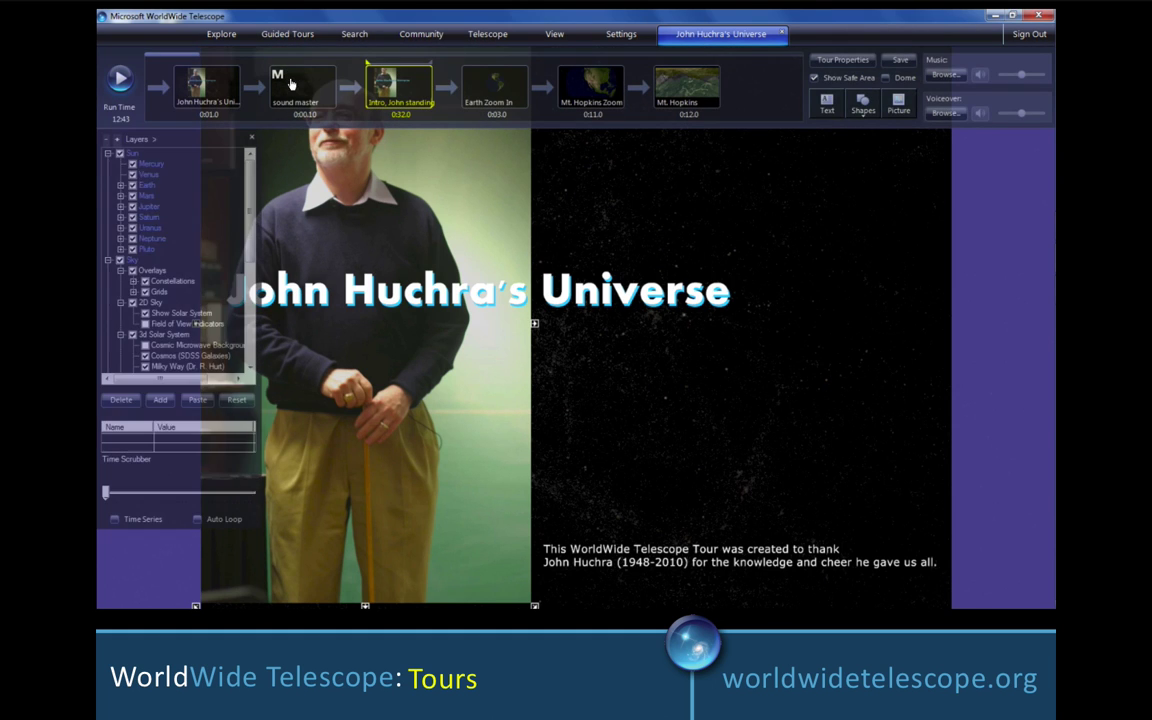
left_click(703, 101)
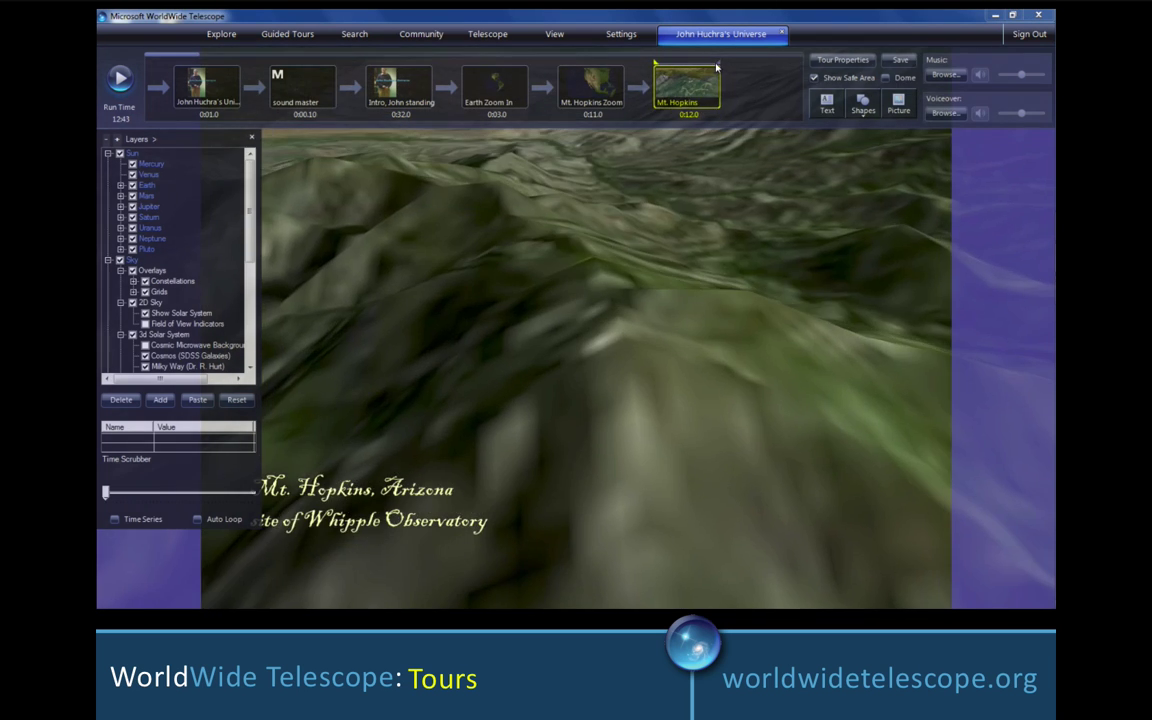
scroll(731, 60, "down", 3)
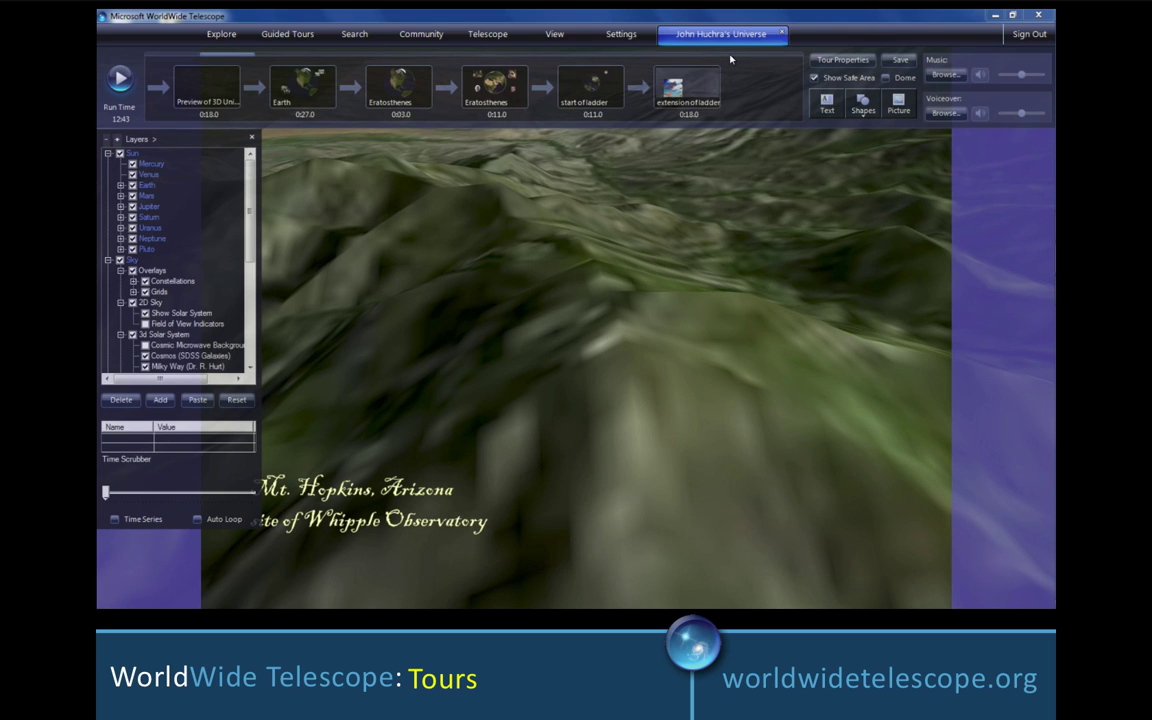
left_click(667, 98)
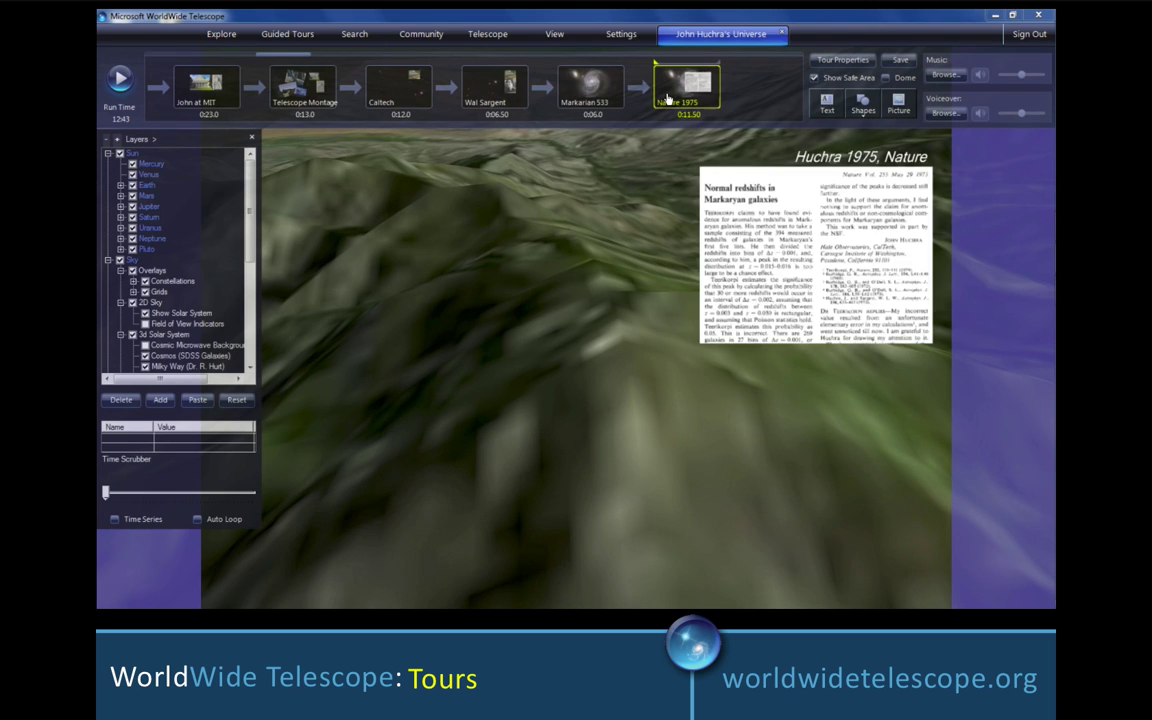
left_click(771, 297)
Open the Edit Hyperlink dialog for the Nature 1975 paper image via its context menu.
right_click(771, 297)
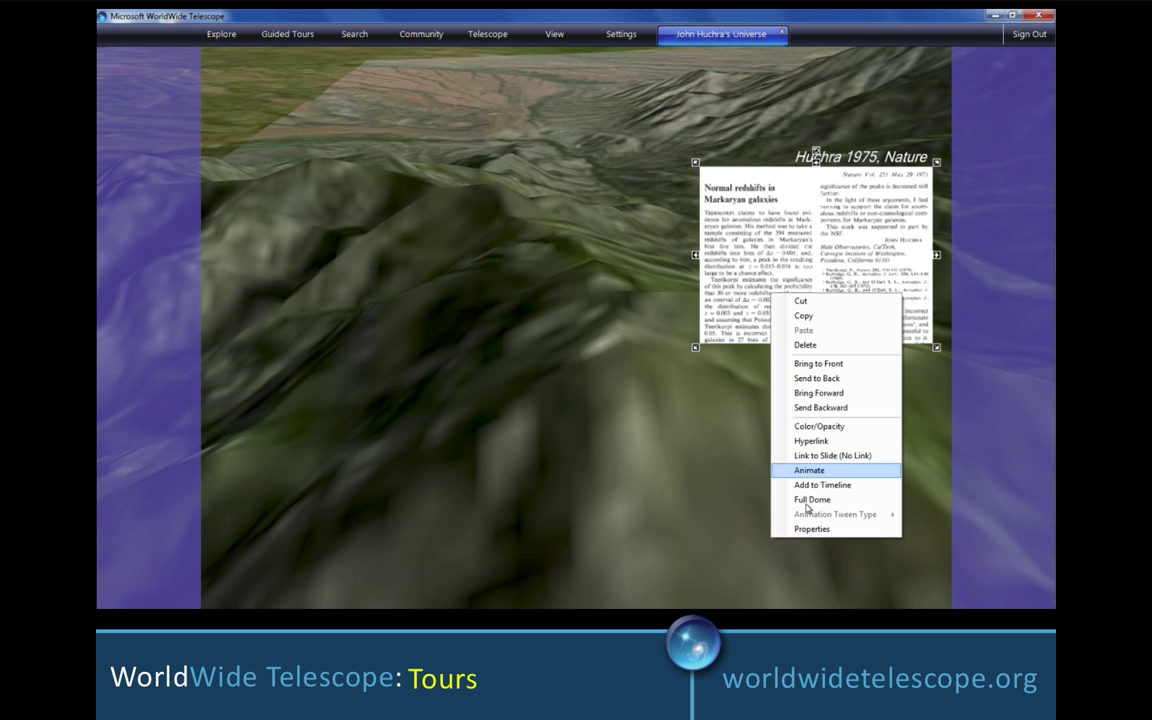
left_click(810, 441)
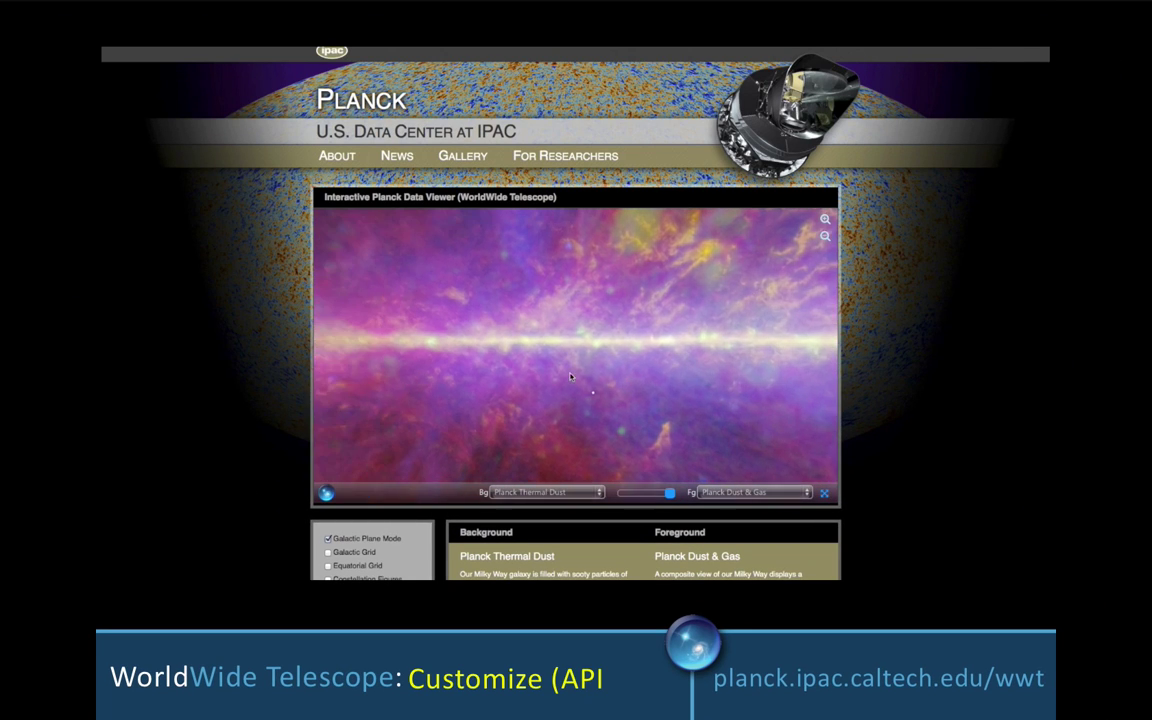
Set the foreground to Planck Thermal Dust and the background to Planck Synchrotron (non-thermal).
left_click(505, 491)
left_click(540, 522)
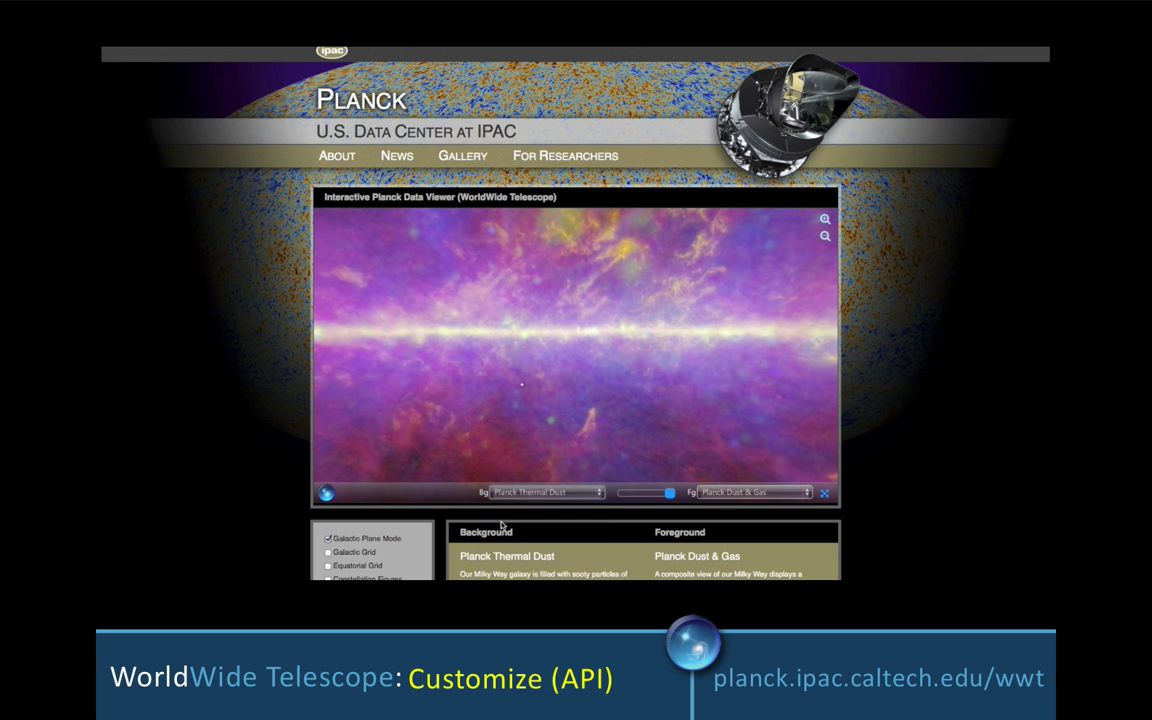
left_click(720, 492)
left_click(708, 511)
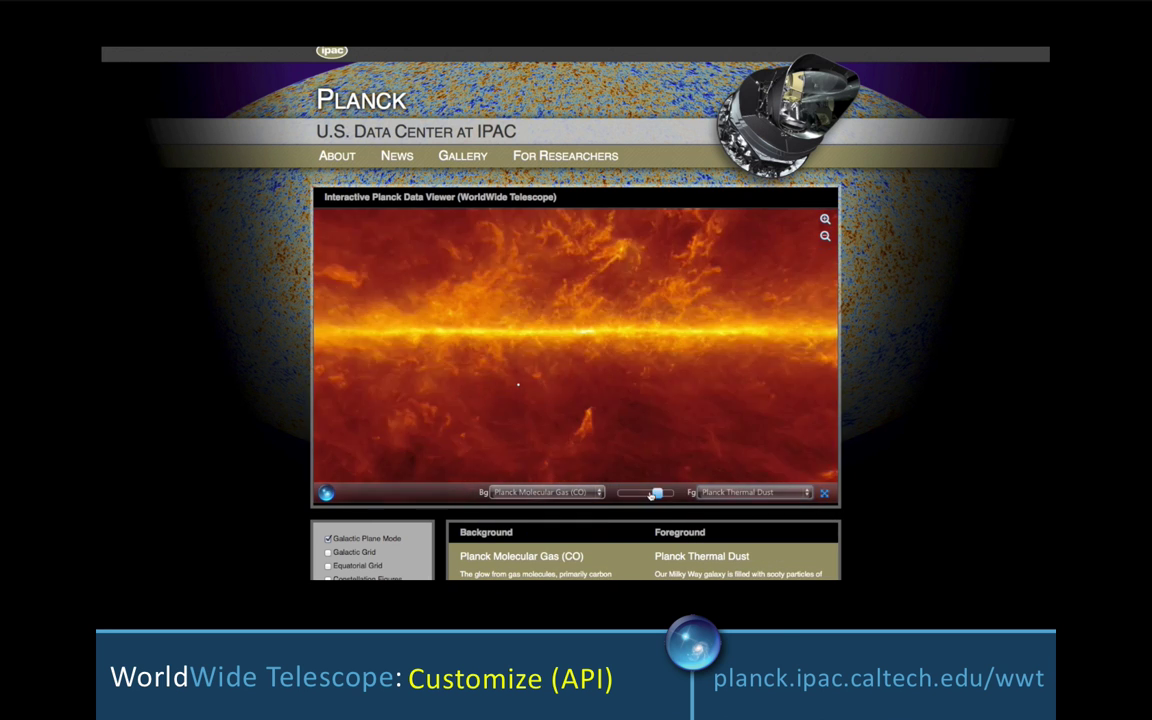
left_click(597, 492)
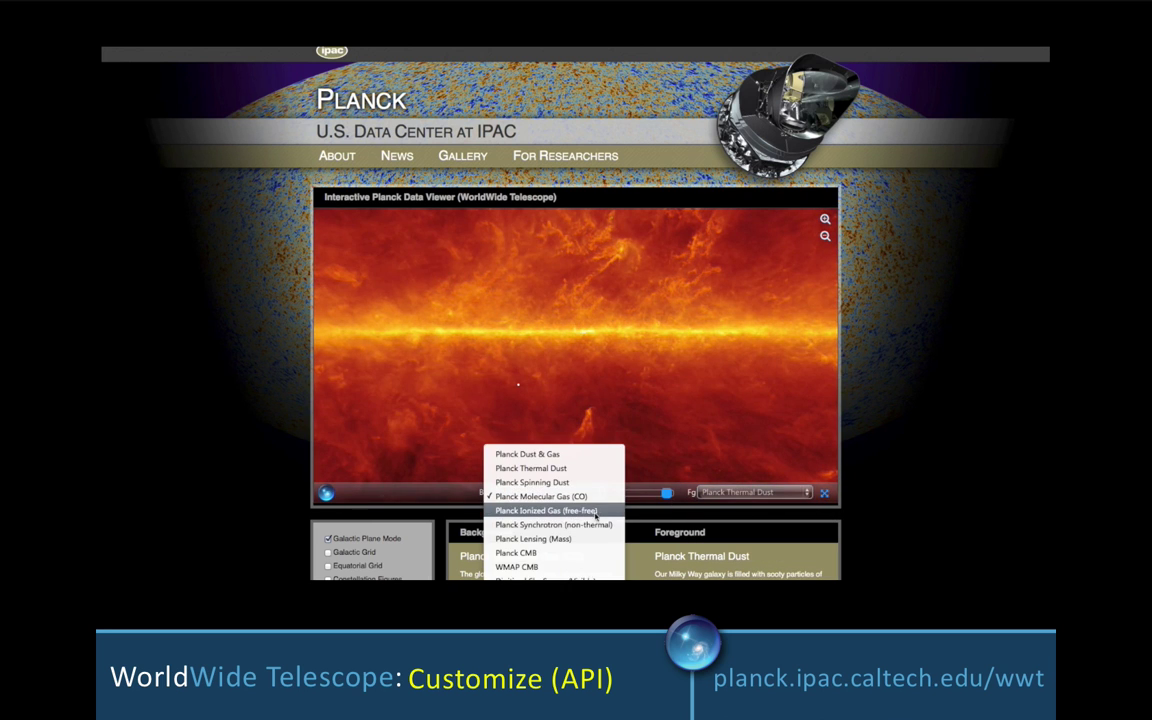
left_click(585, 522)
Blend toward the synchrotron background, zoom into the sky, and switch to full screen.
mouse_move(664, 493)
left_mouse_down()
mouse_move(622, 495)
mouse_move(668, 495)
left_mouse_up()
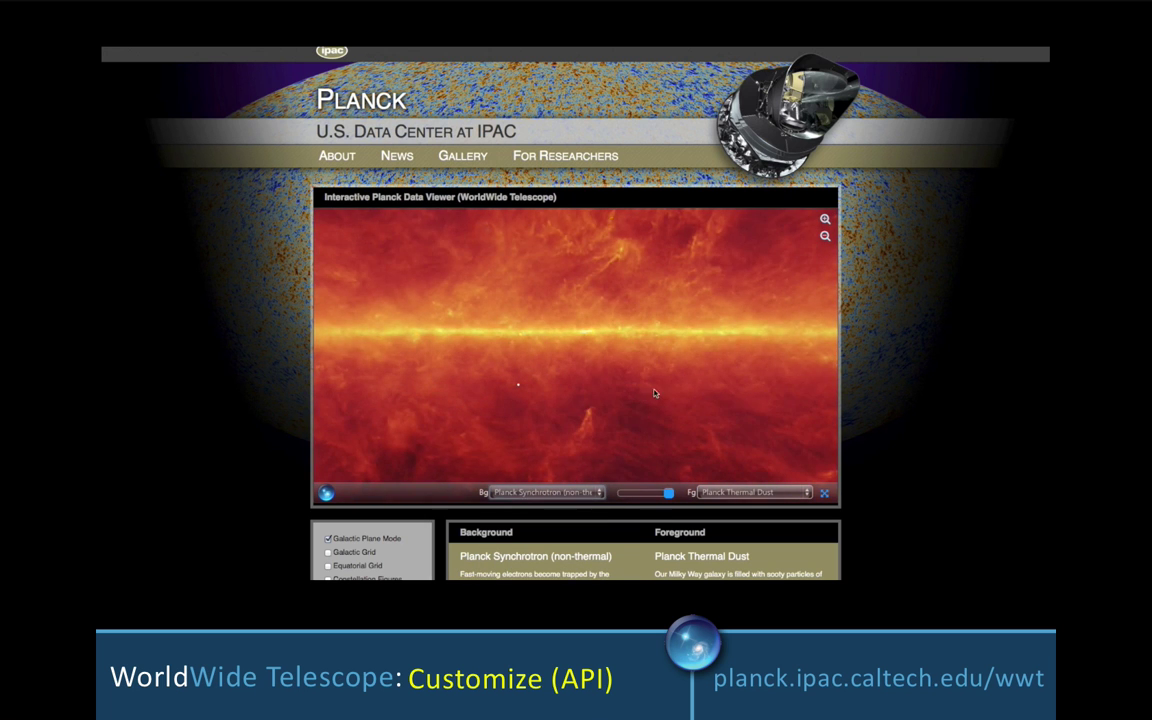
left_click(825, 219)
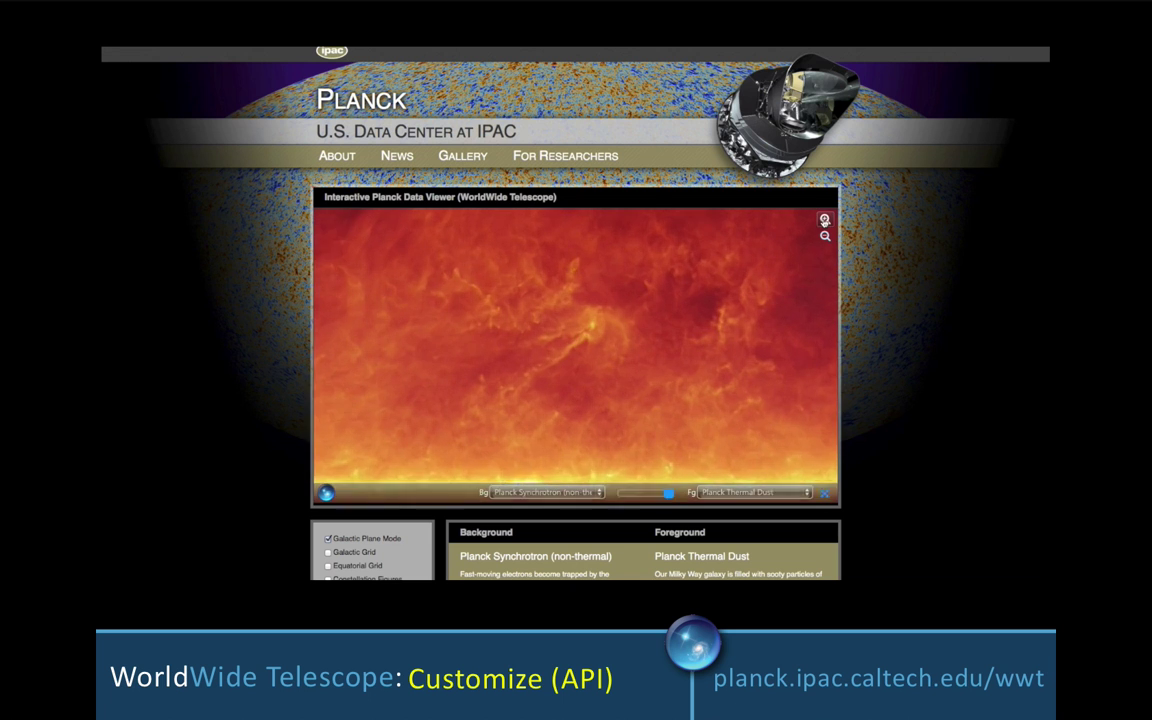
mouse_move(668, 493)
left_mouse_down()
mouse_move(642, 493)
mouse_move(668, 493)
left_mouse_up()
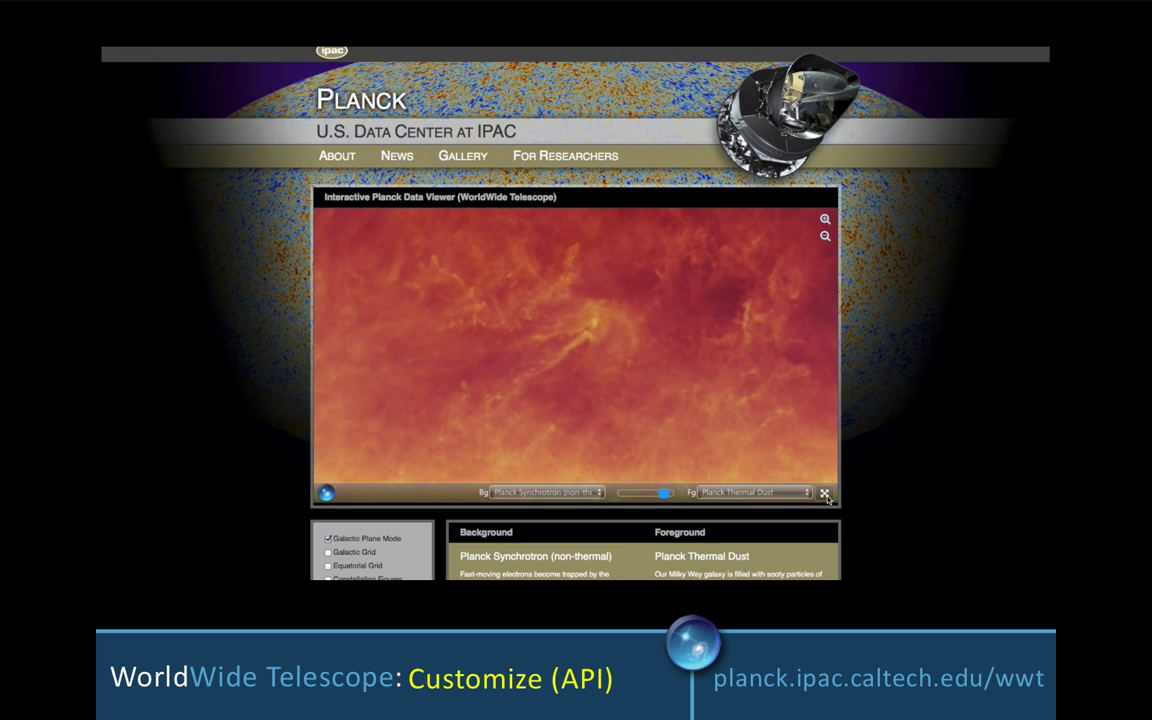
left_click(824, 493)
left_click(762, 527)
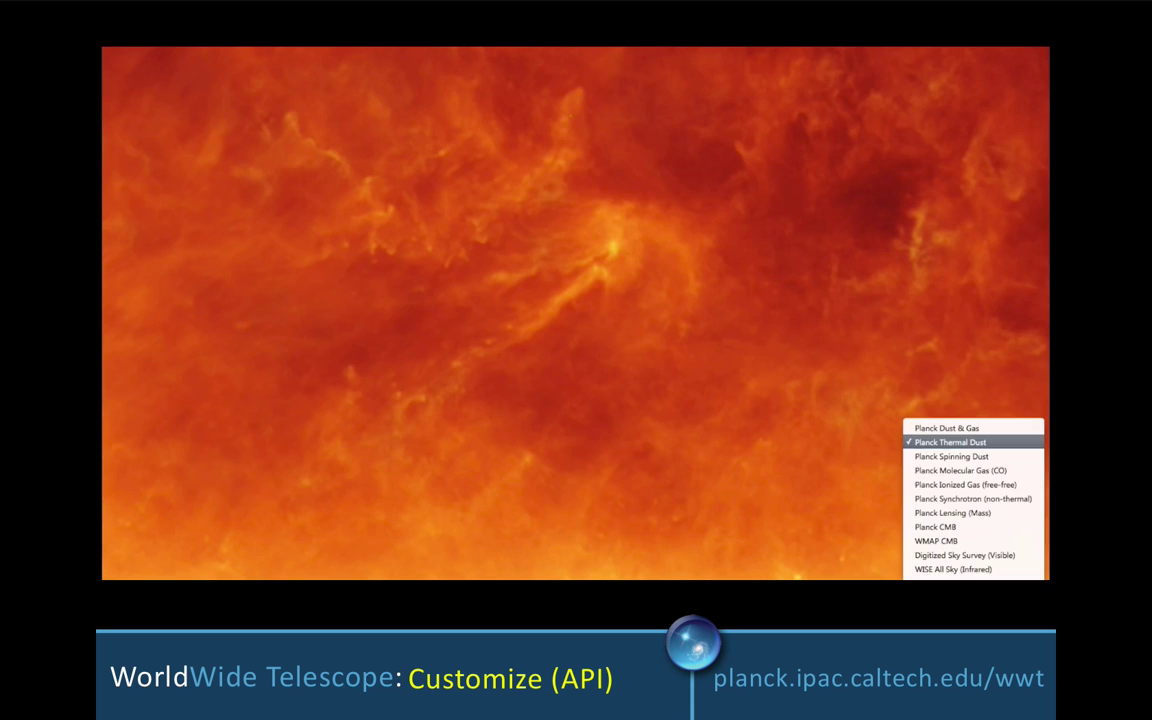
Replace the Thermal Dust foreground with another, darker Planck layer.
left_click(951, 456)
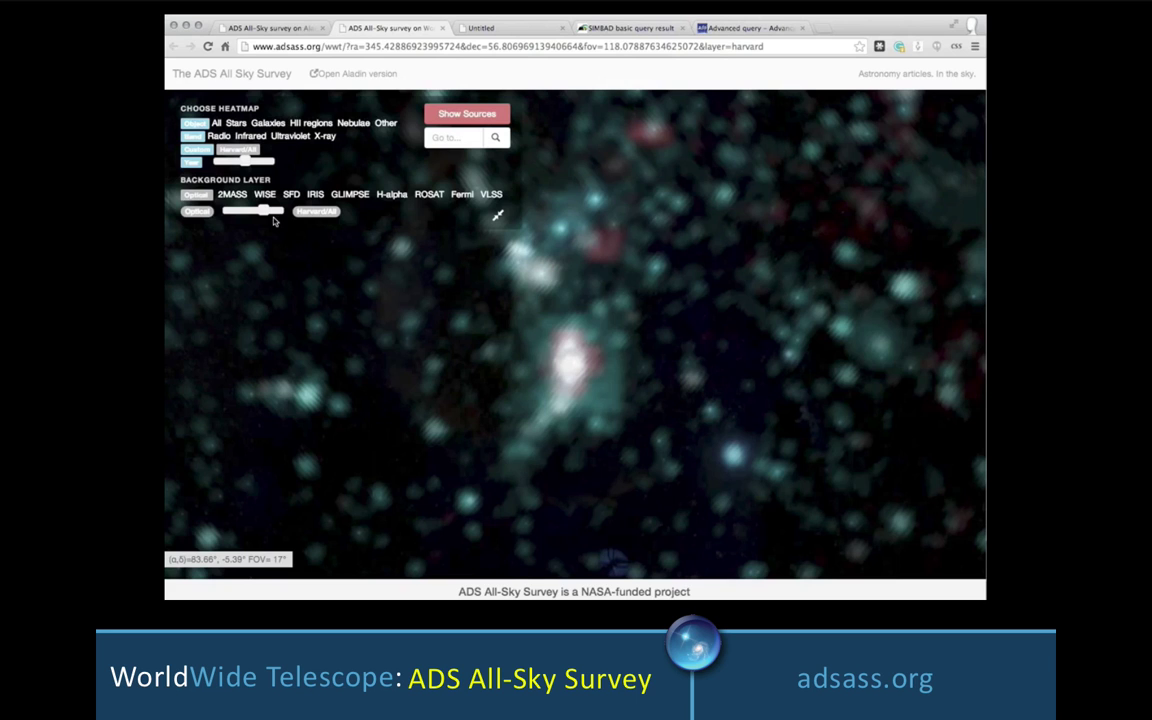
Slide the Background Layer blend to cross-fade the Harvard/All heatmap over the optical sky.
left_click_drag(263, 211, 227, 210)
left_click_drag(241, 207, 270, 211)
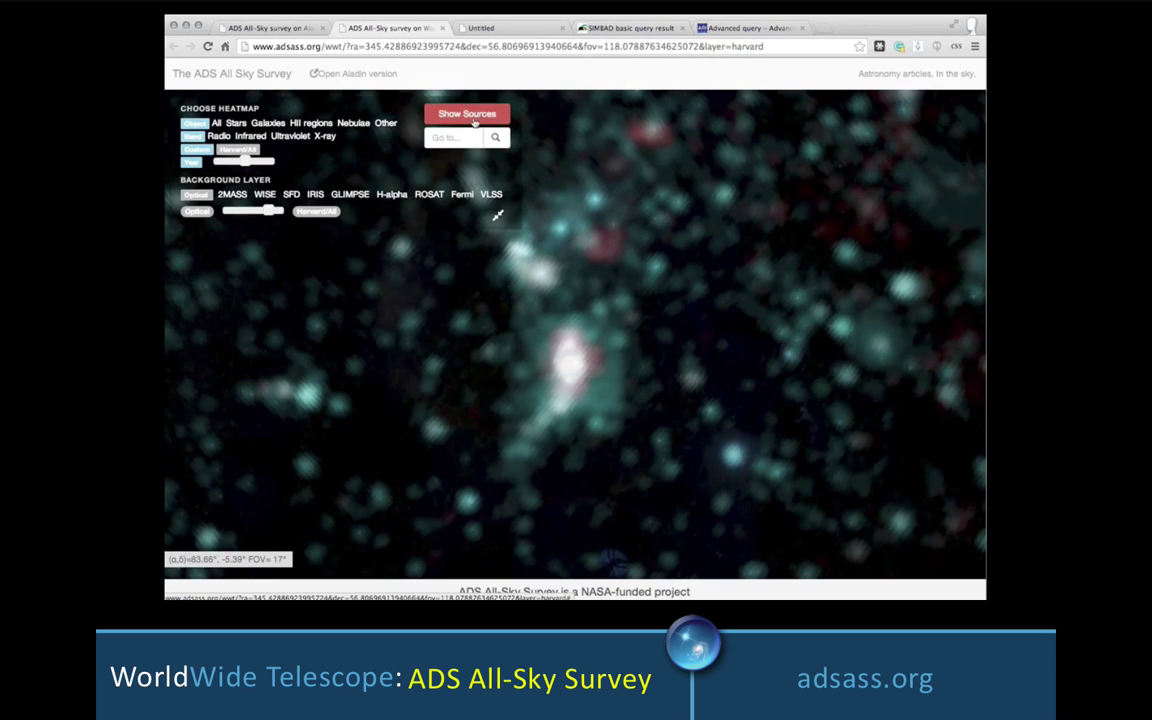
Show article sources, zoom into the central cluster, and list papers for BD-05 1298.
left_click(474, 116)
scroll(471, 395, "up", 3)
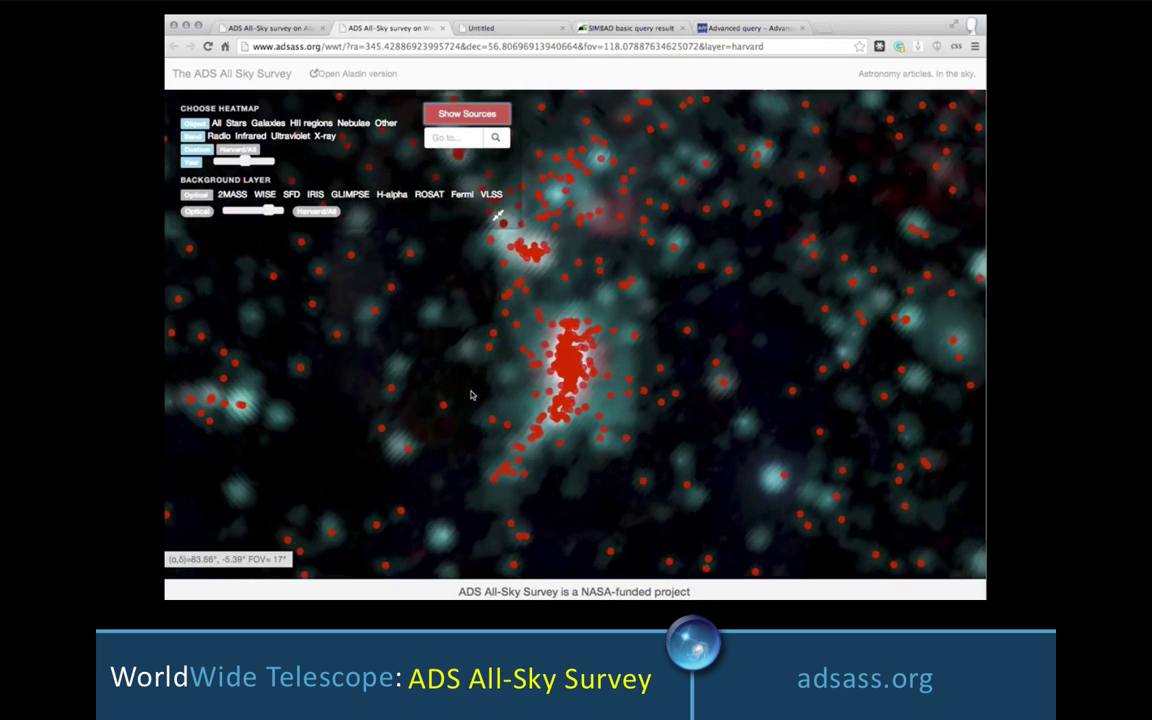
scroll(471, 395, "up", 3)
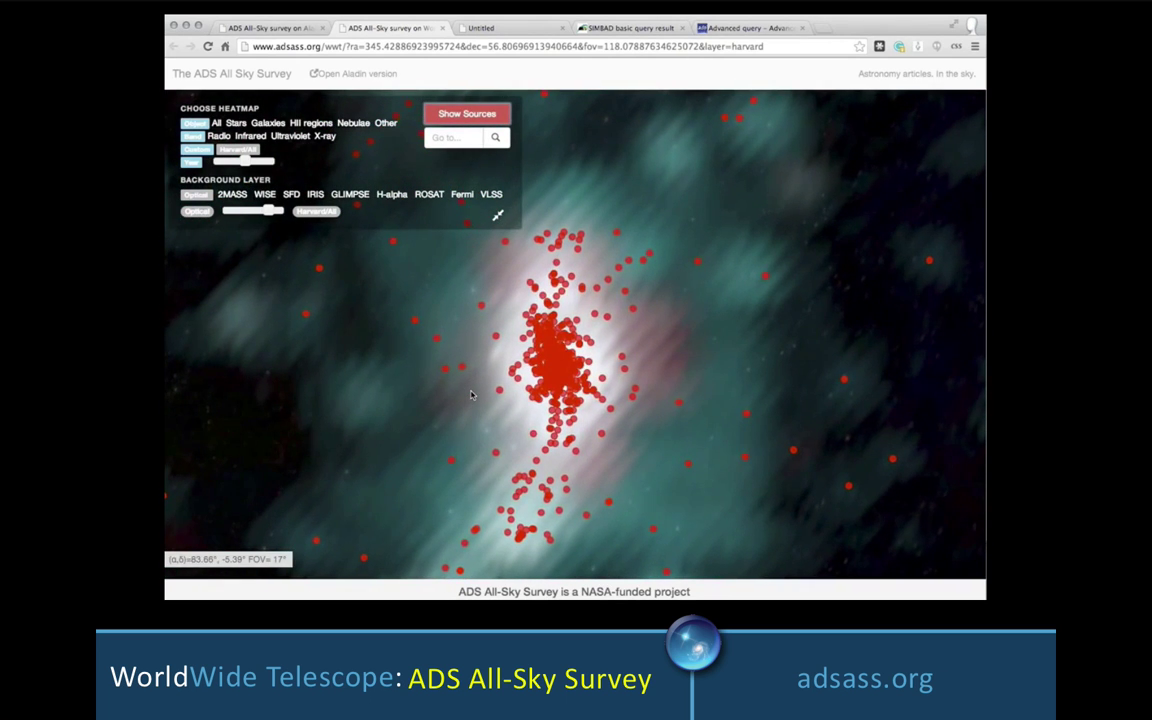
left_click(587, 338)
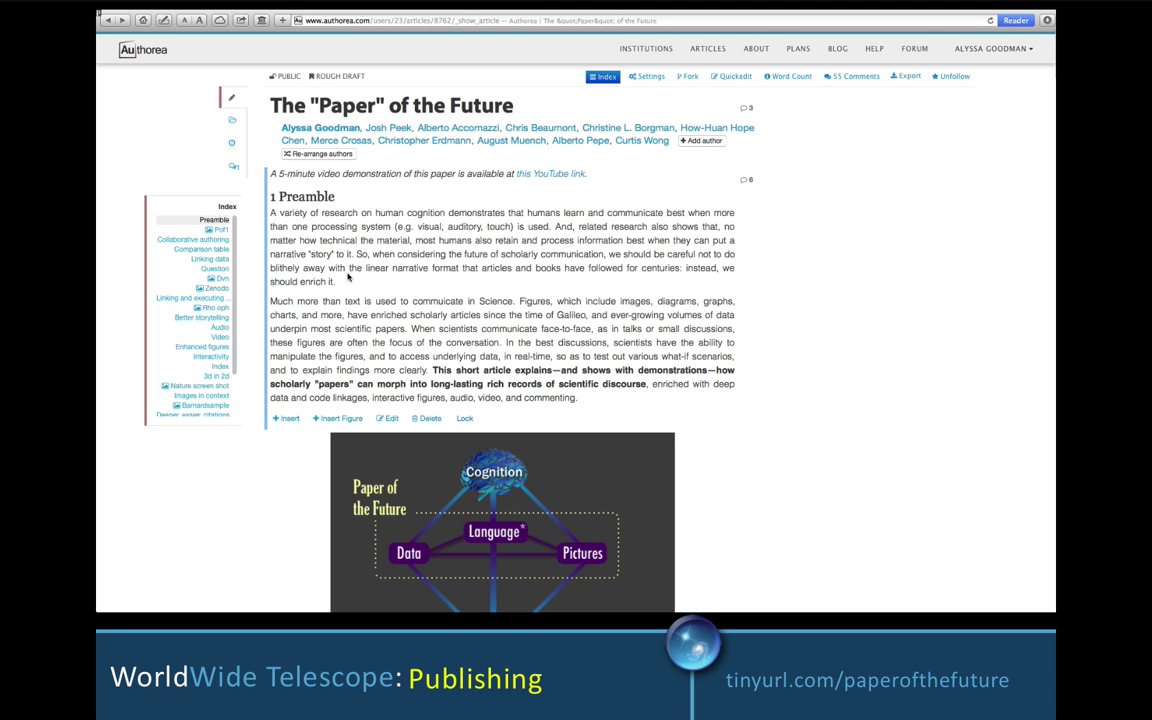
Follow the 'here' link in section 5.3.3's Barnard image caption into WorldWide Telescope.
scroll(348, 277, "down", 15)
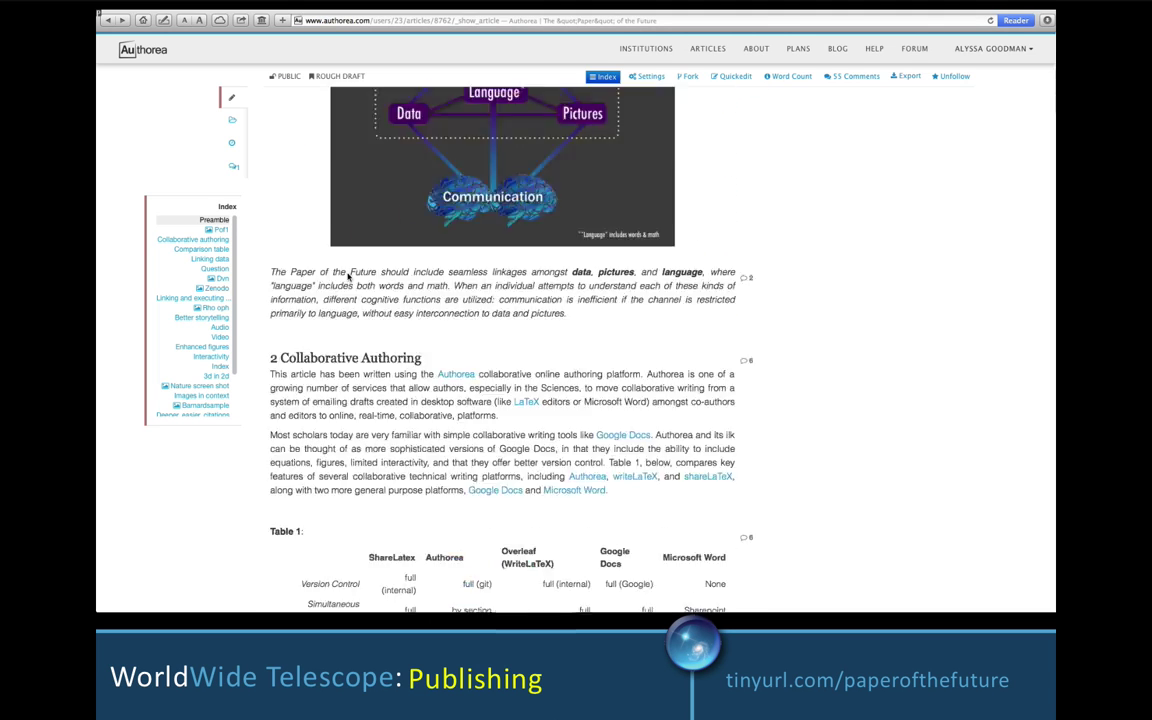
scroll(348, 277, "down", 15)
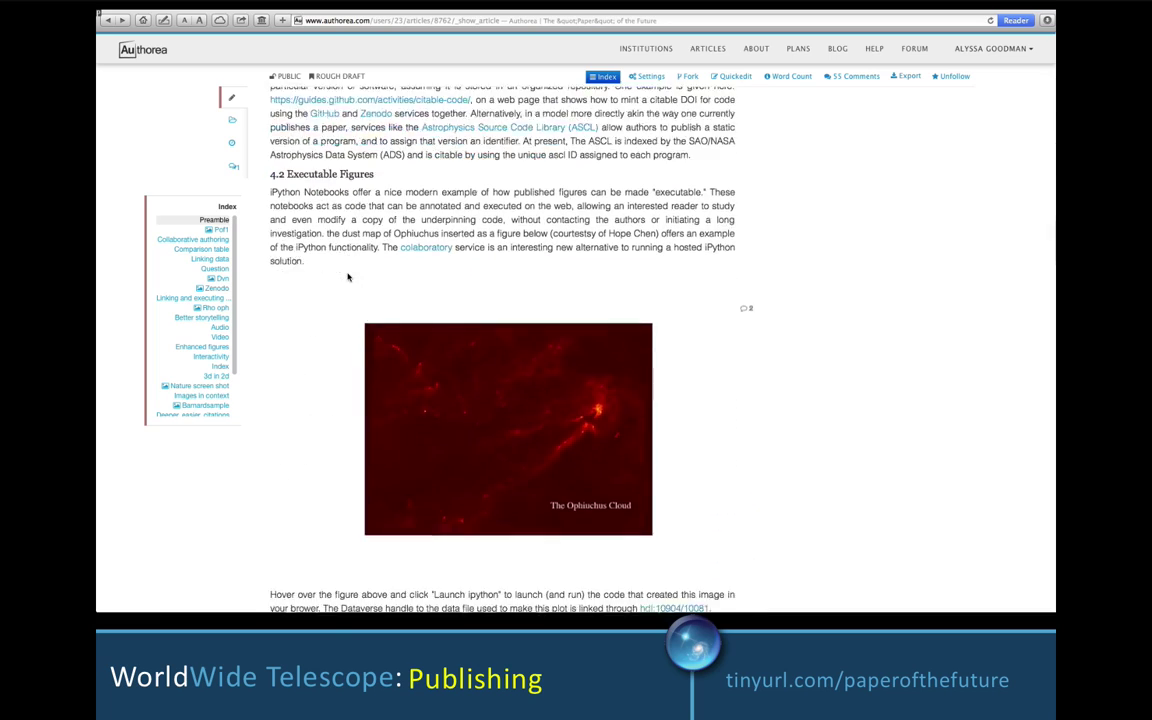
scroll(348, 277, "down", 15)
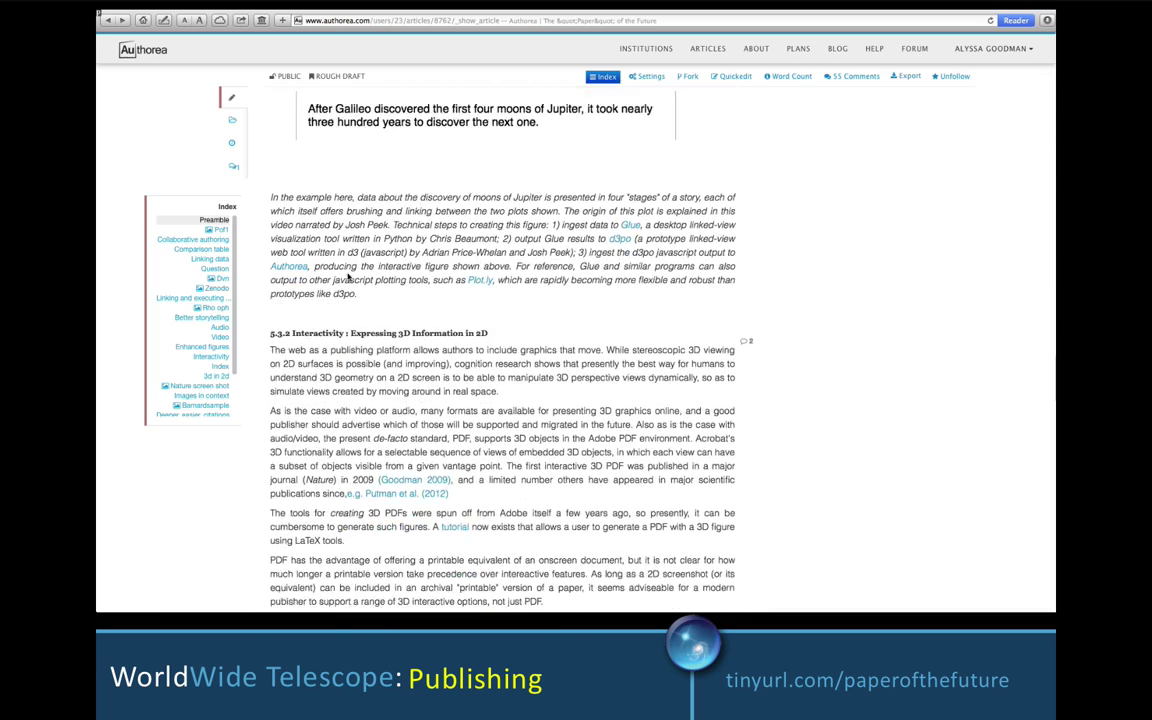
scroll(348, 280, "down", 5)
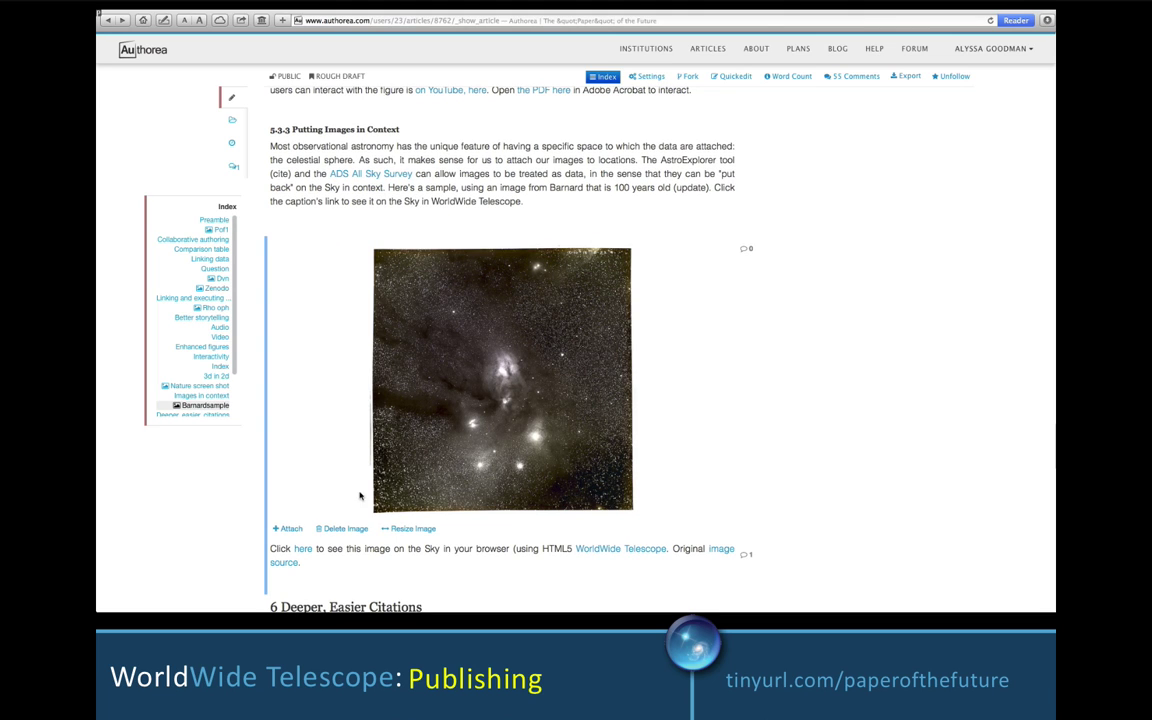
left_click(300, 551)
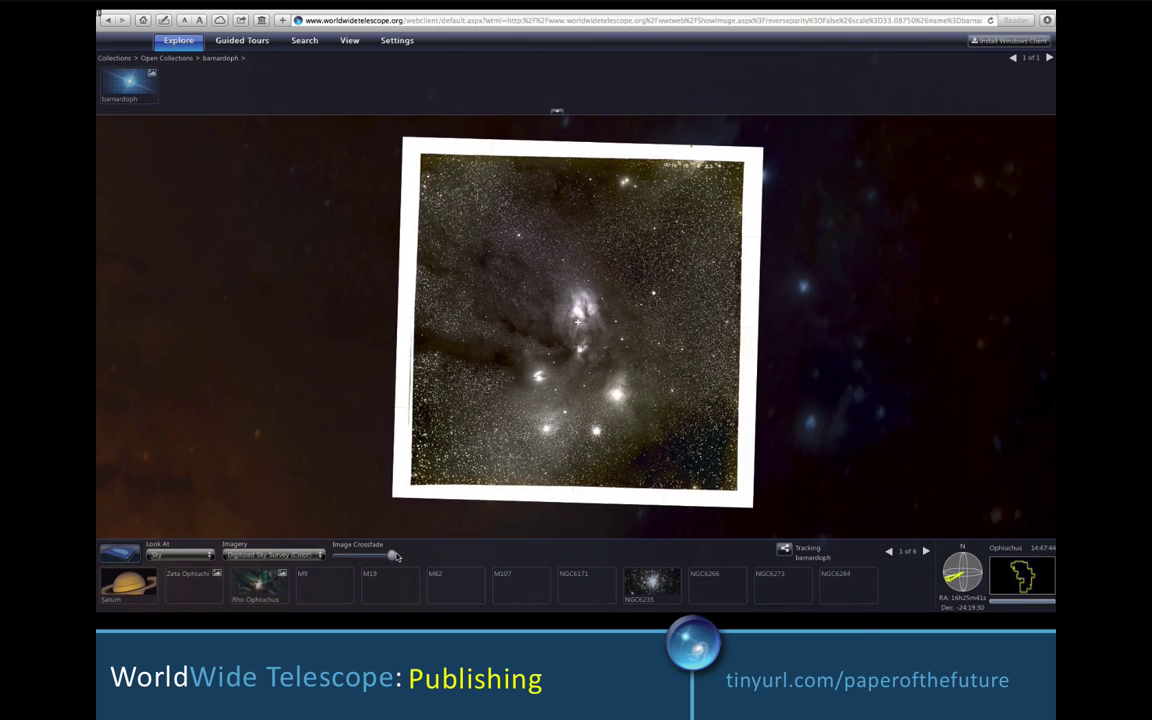
Crossfade the Barnard plate against the sky and identify Rho Ophiuchi under the reticle.
mouse_move(396, 556)
left_mouse_down()
mouse_move(338, 561)
mouse_move(388, 557)
left_mouse_up()
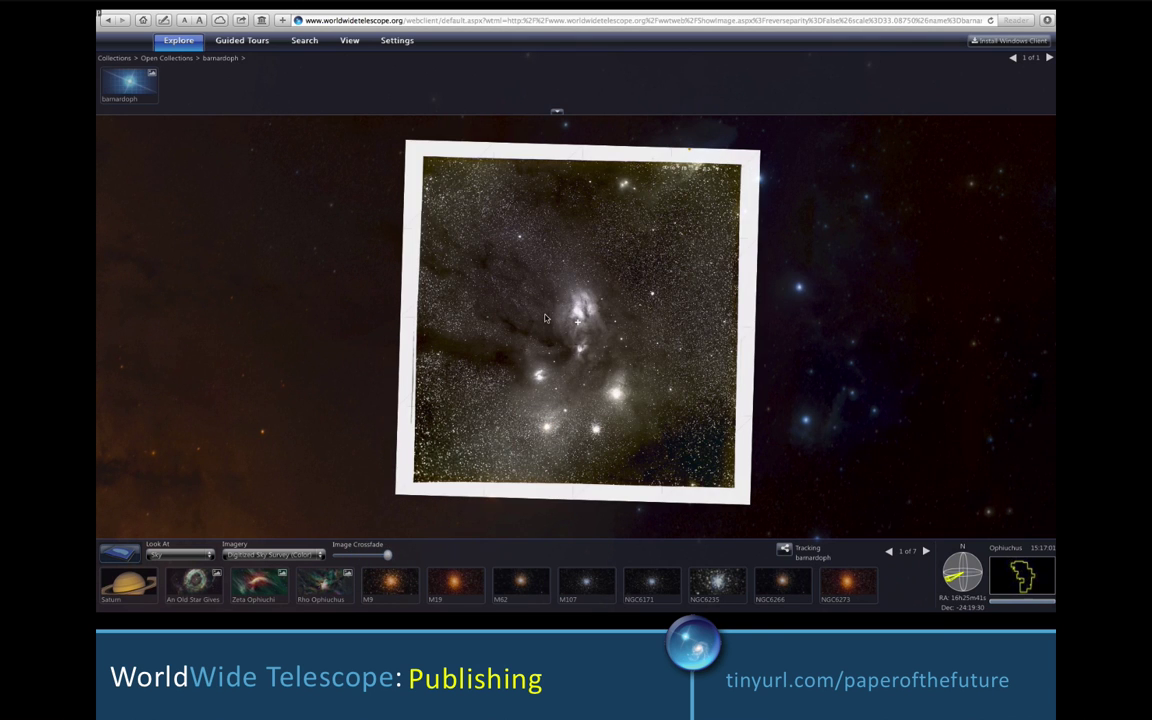
left_click(540, 330)
mouse_move(513, 384)
right_mouse_down()
mouse_move(570, 360)
mouse_move(551, 419)
mouse_move(499, 375)
right_mouse_up()
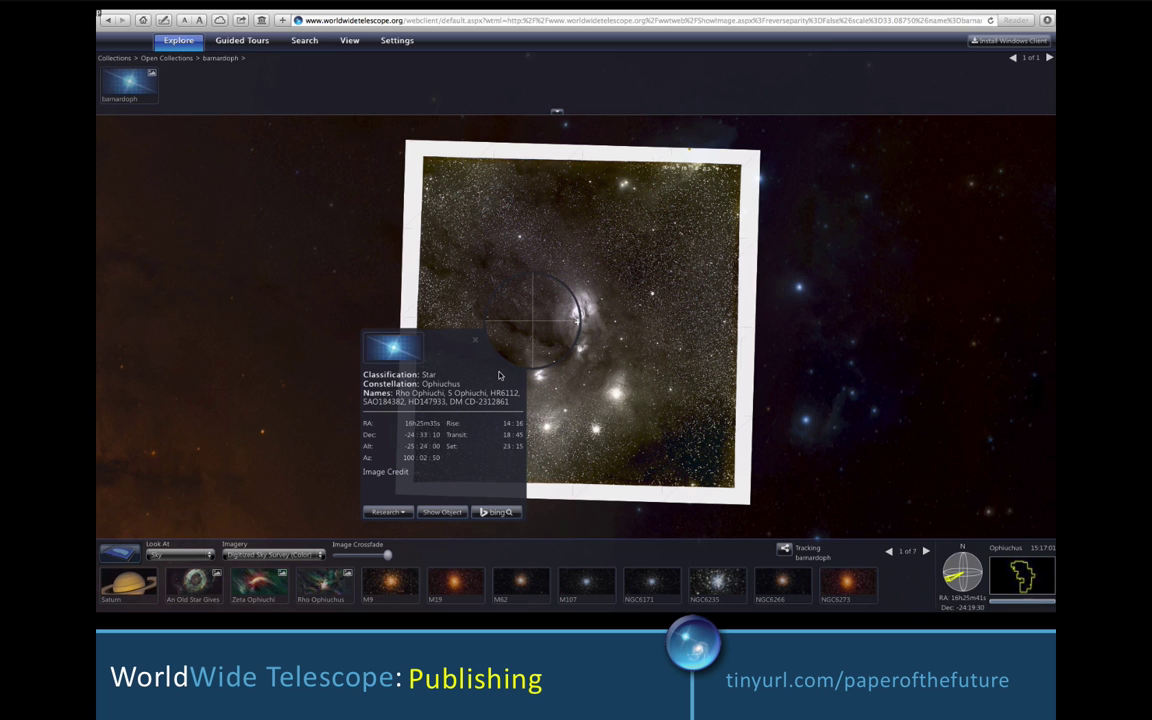